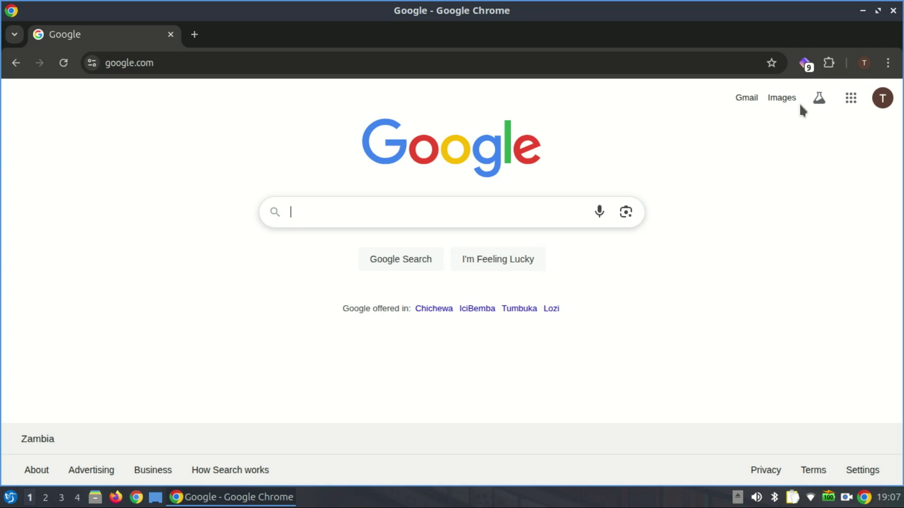
Search Google for "windows 11 download" and open Microsoft's Download Windows 11 page
type("w")
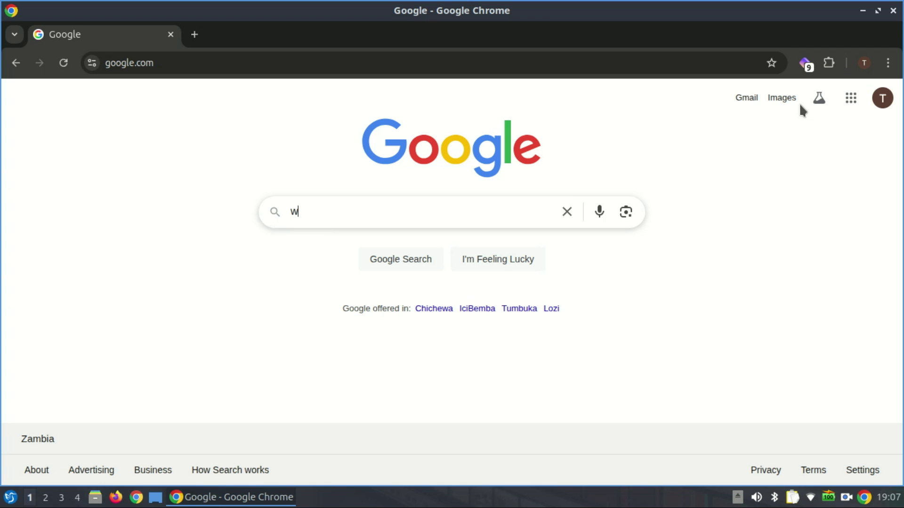
type("indo")
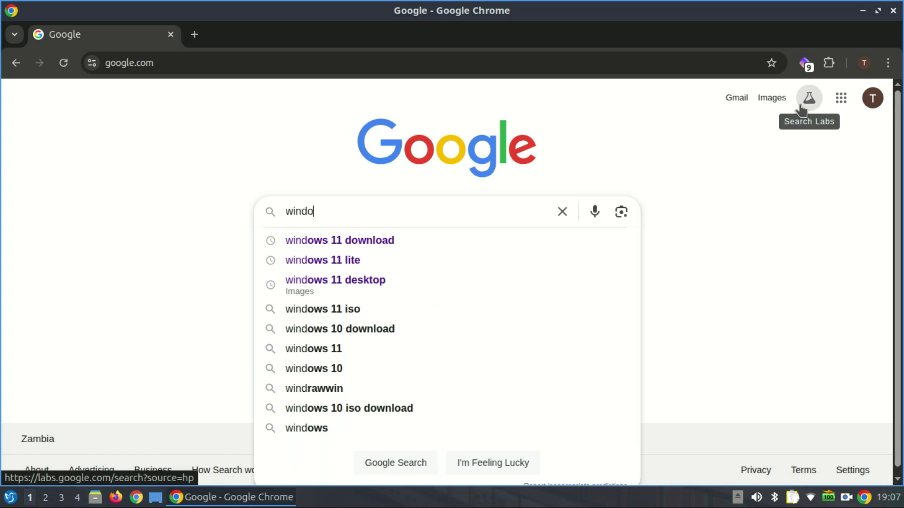
type("ws")
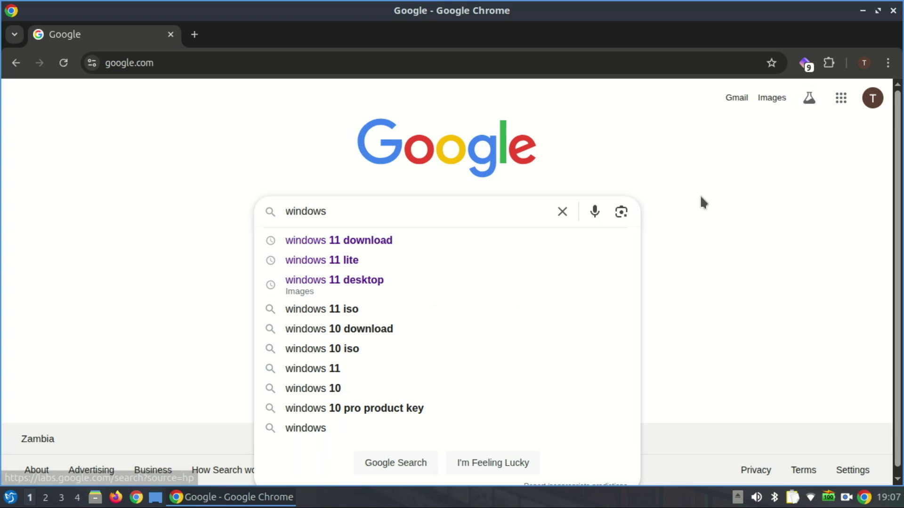
left_click(423, 239)
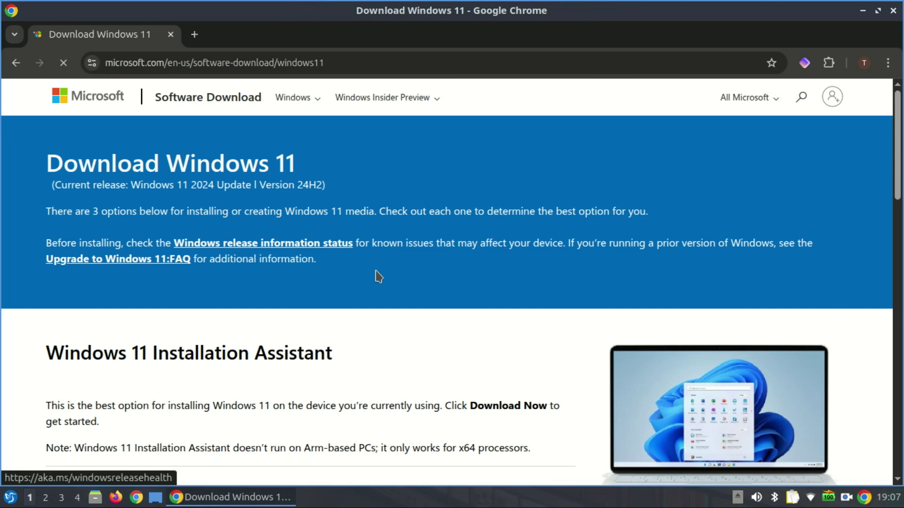
In the Disk Image (ISO) section, select Windows 11 (multi-edition ISO for x64 devices) and request its download
left_click_drag(898, 122, 901, 311)
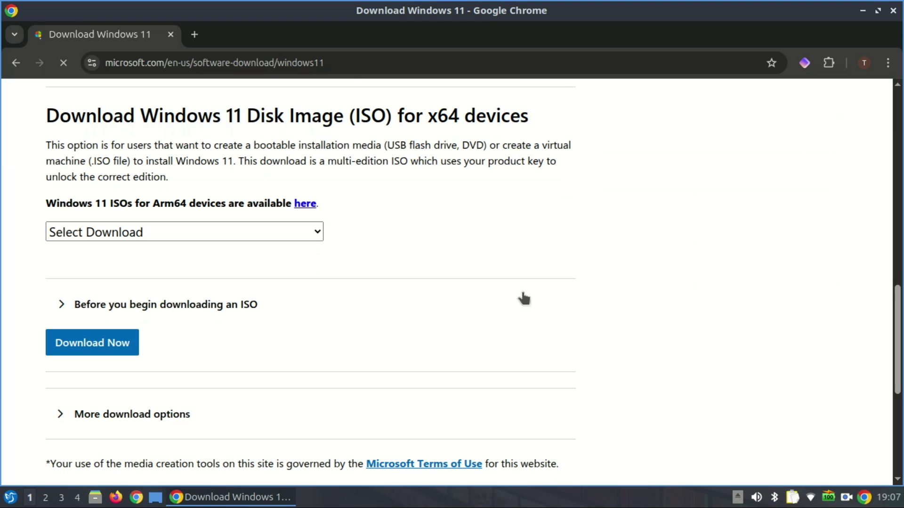
left_click(320, 235)
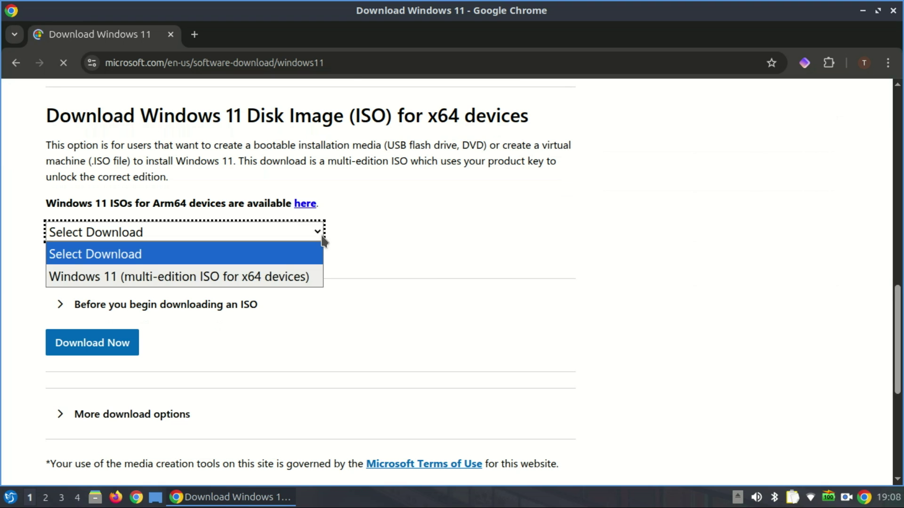
left_click(266, 277)
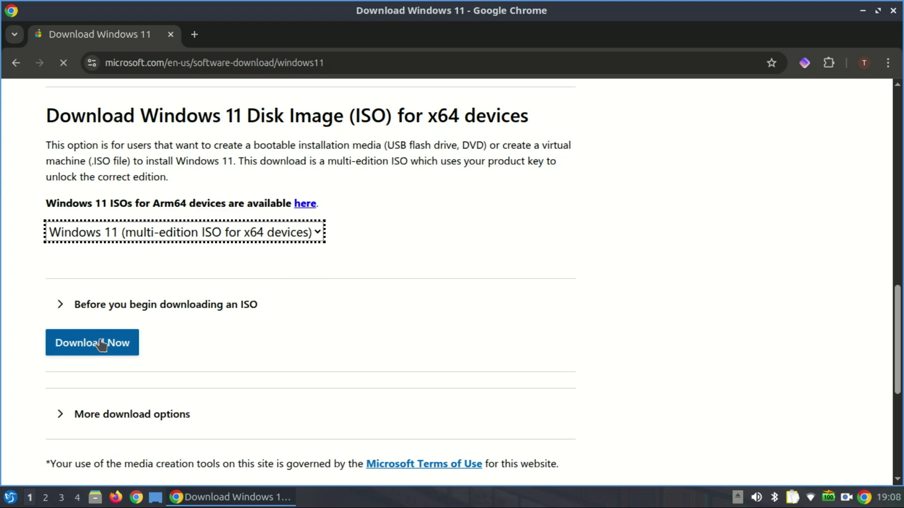
left_click(124, 342)
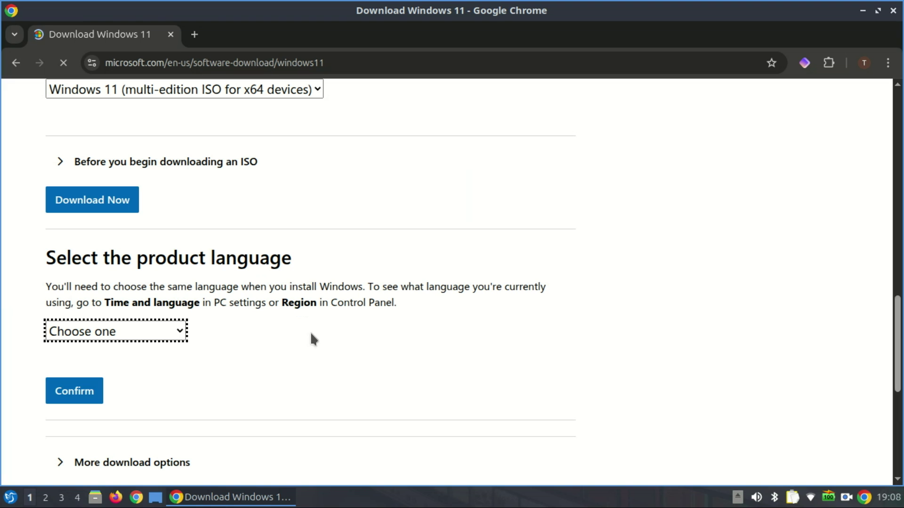
Set the product language to English (United States) and confirm it
left_click(183, 337)
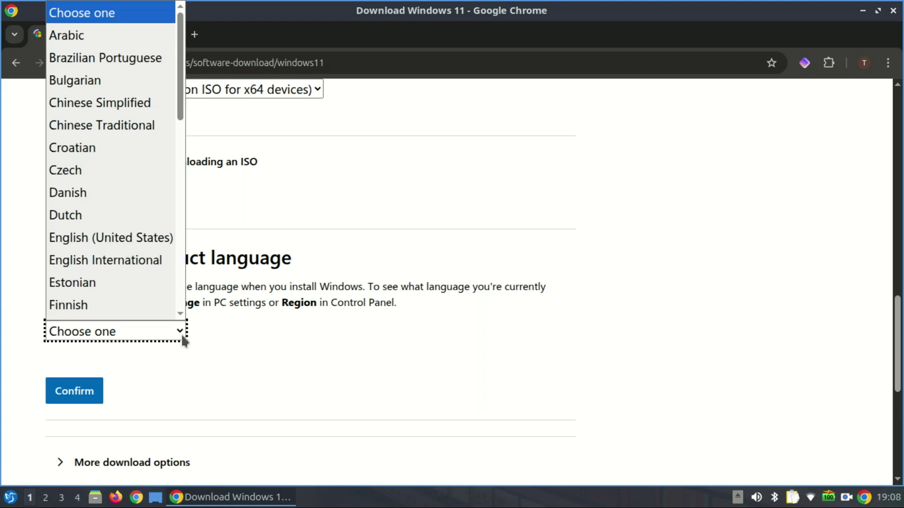
left_click(165, 242)
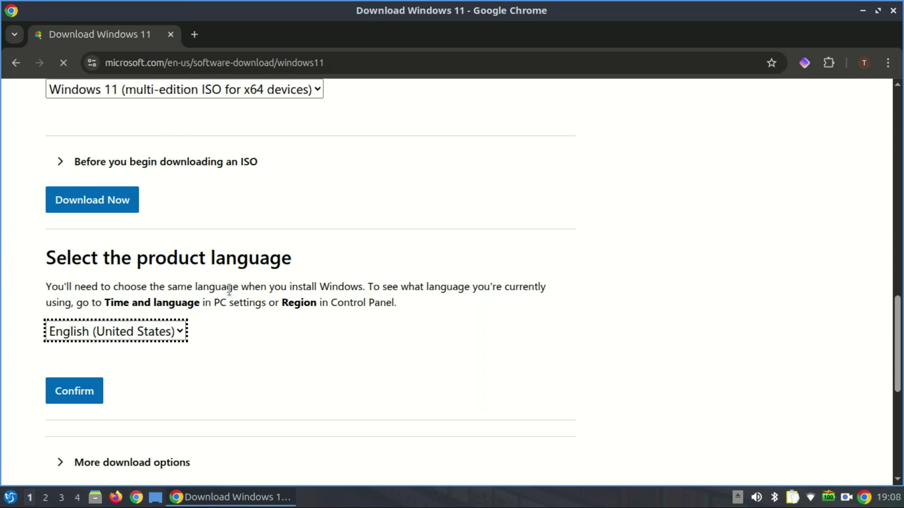
left_click(84, 394)
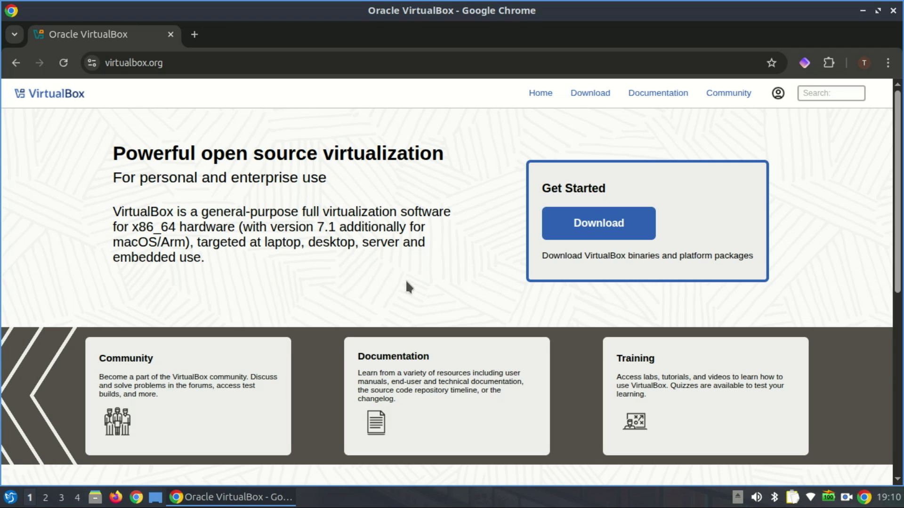
Open the VirtualBox downloads page and examine the platform packages offered for each host system
left_click(604, 228)
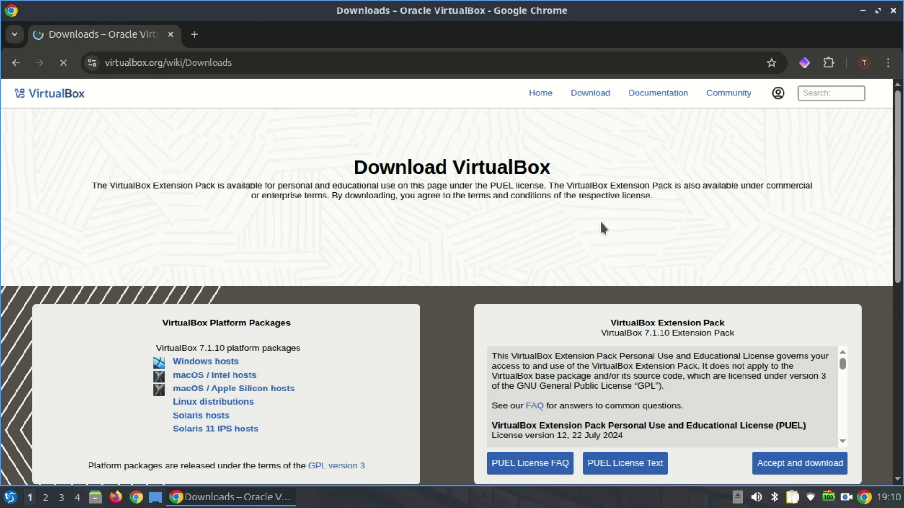
left_click_drag(898, 198, 898, 263)
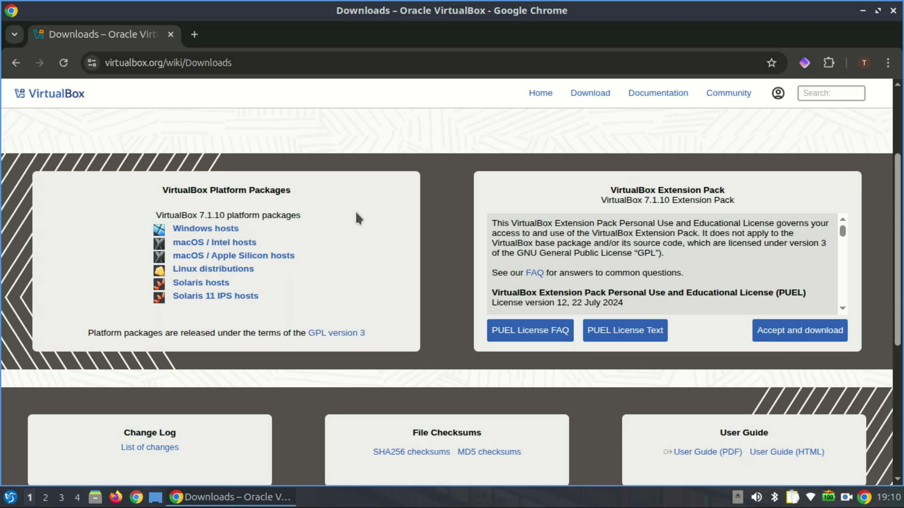
Close the browser and switch to Oracle VirtualBox by finding it with the search term "virt"
key("alt+F4")
left_click(9, 498)
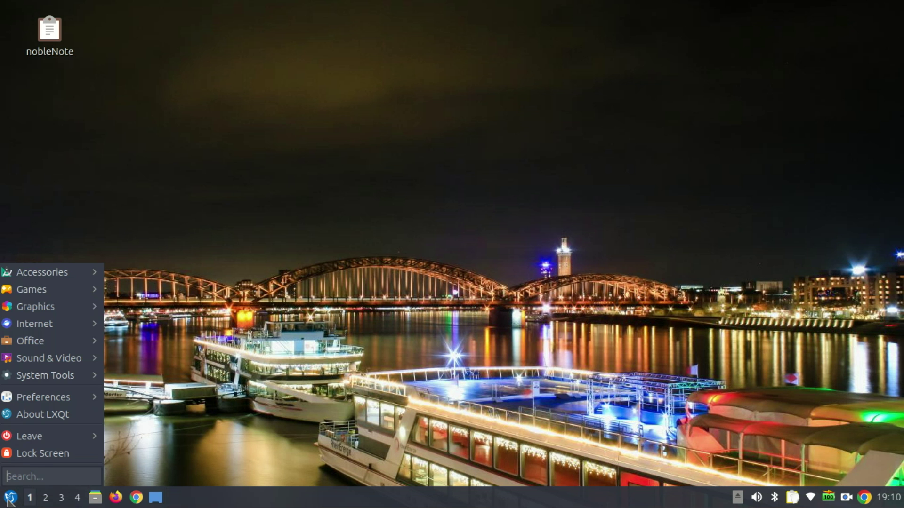
type("virt")
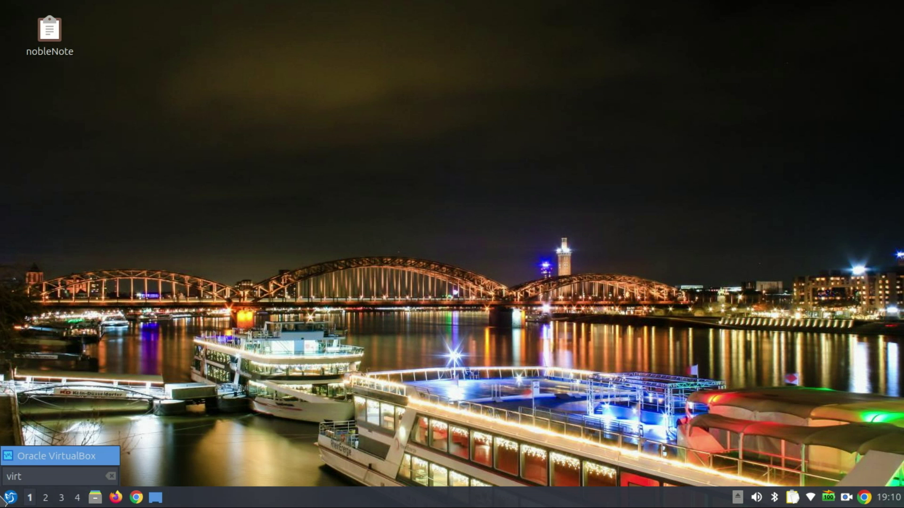
left_click(65, 453)
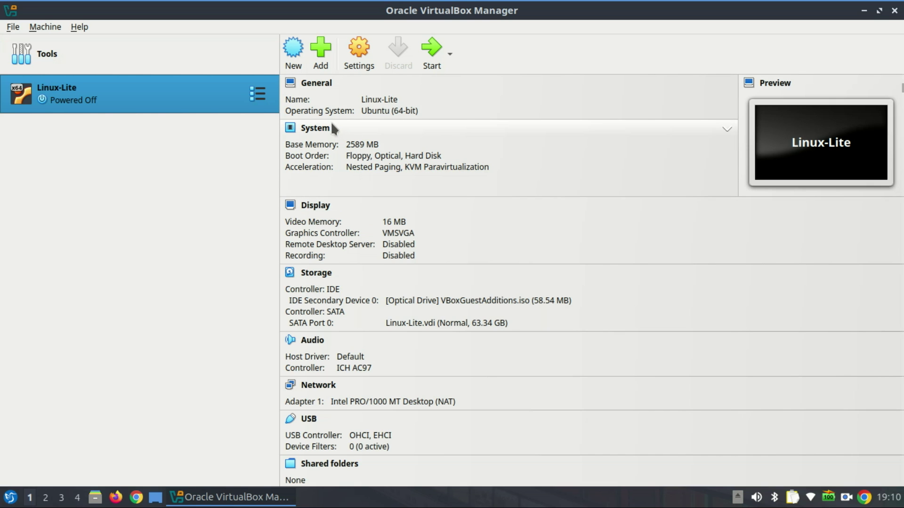
Start creating a new virtual machine and name it Windows-11
left_click(288, 51)
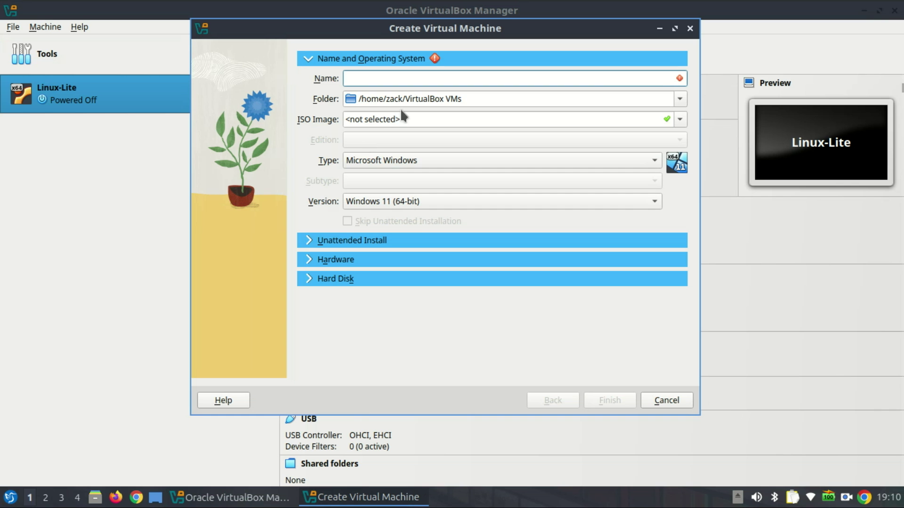
type("W")
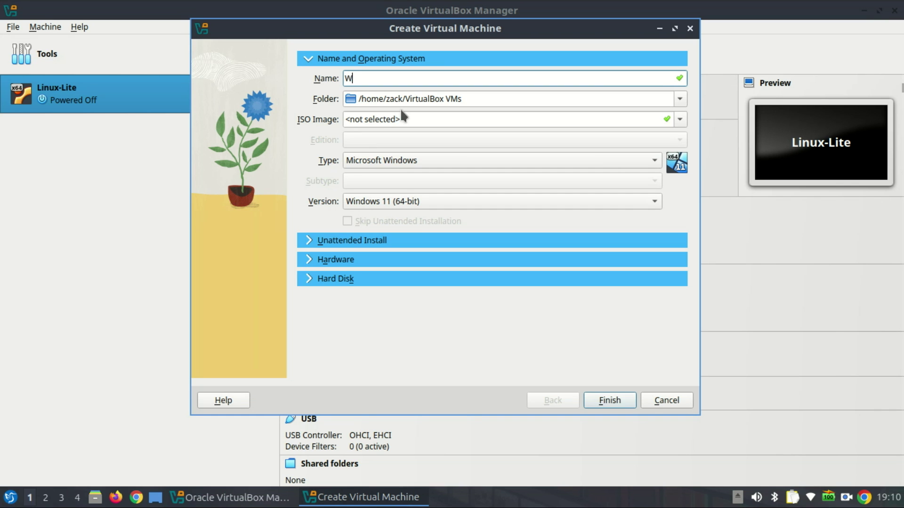
type("indows 11")
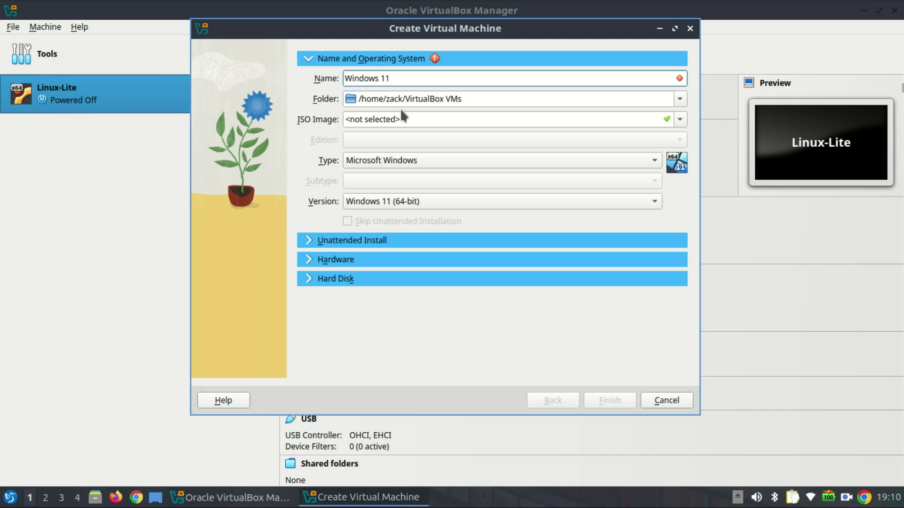
key("BackSpace")
type("-")
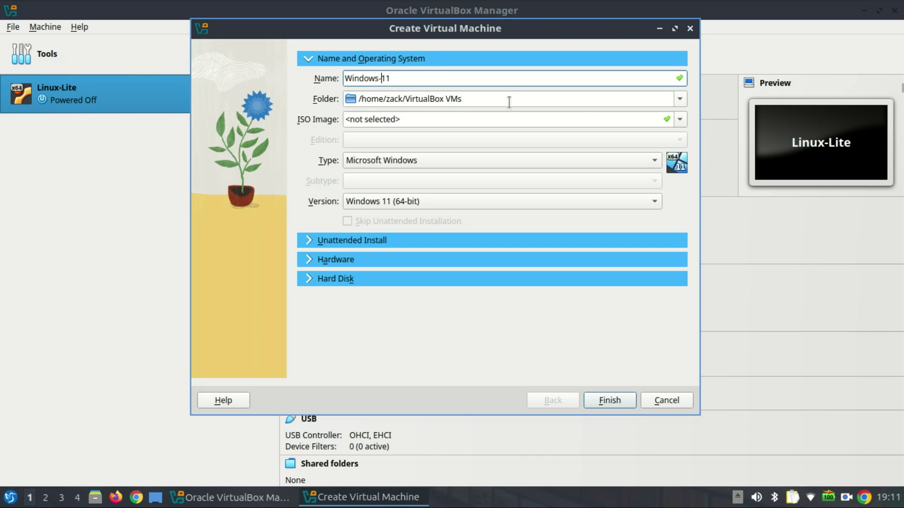
Set the ISO image to Win11_24H2_English_x64 (1).iso from the Documents/Images folder
left_click(680, 119)
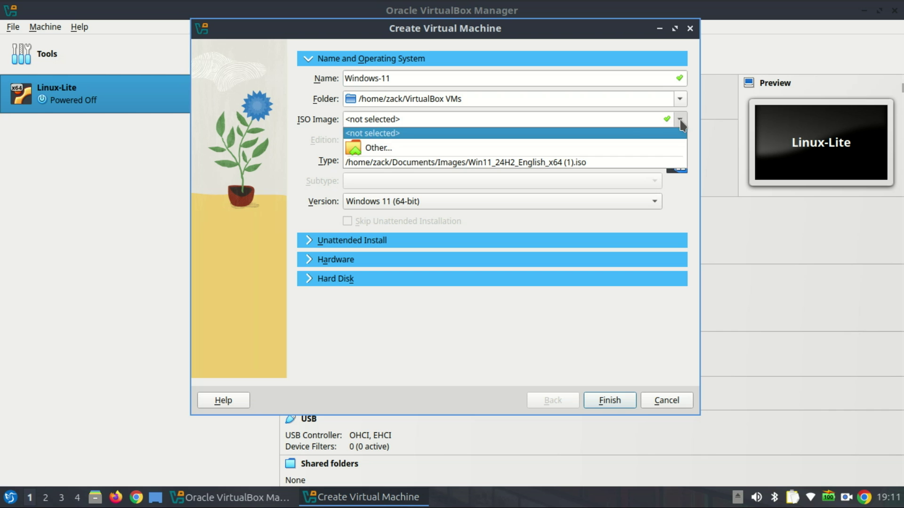
left_click(615, 147)
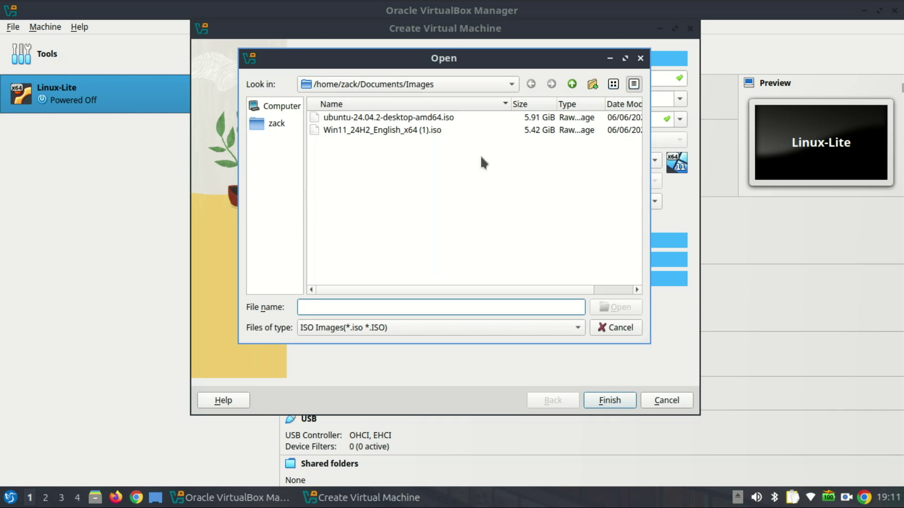
left_click(346, 130)
left_click(621, 308)
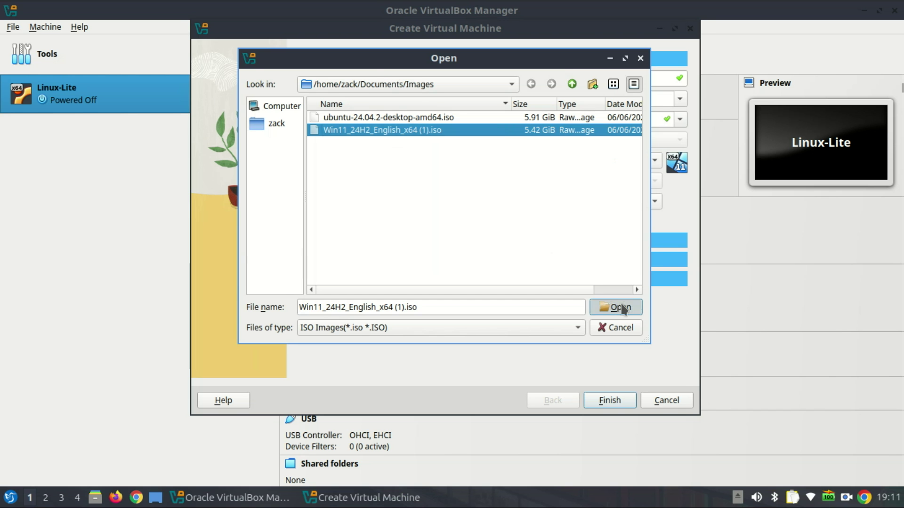
For the unattended install, replace the default username with the user's own and enter and repeat the account password
left_click(306, 239)
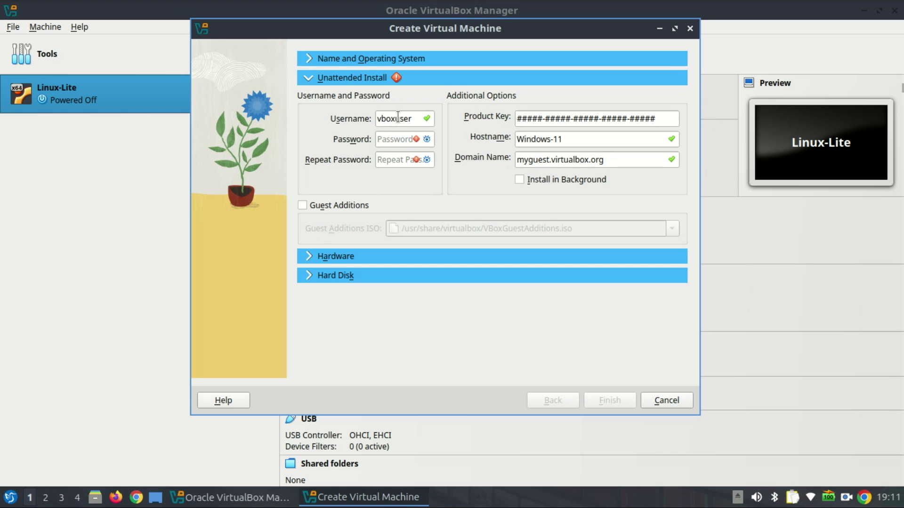
left_click_drag(416, 115, 349, 115)
type("zack")
left_click(386, 140)
type("********")
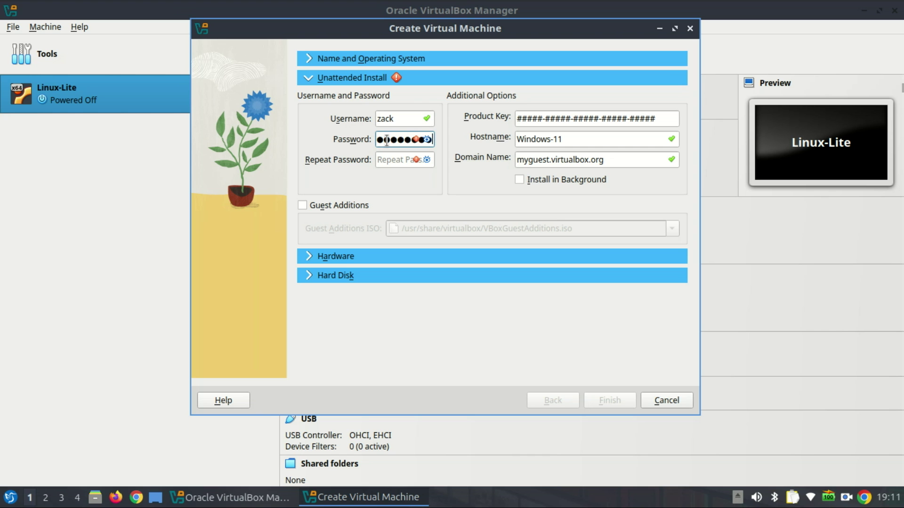
type("*")
left_click(388, 156)
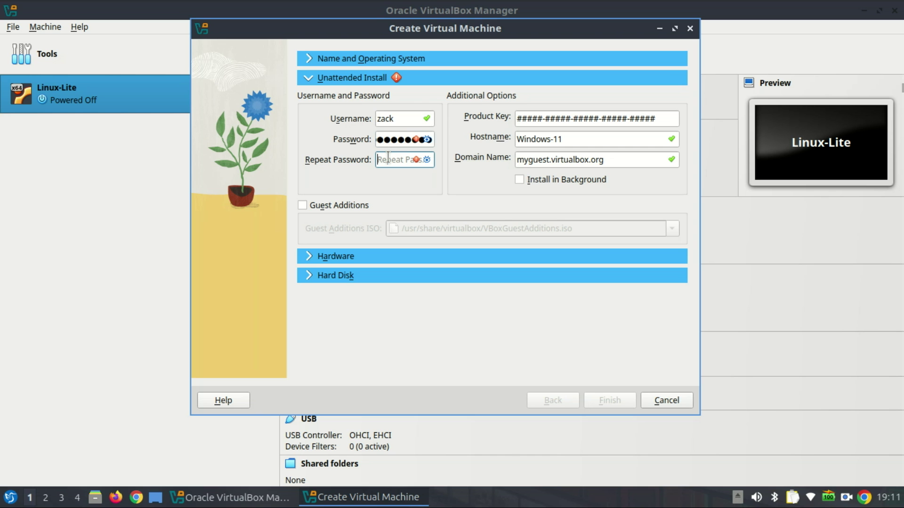
type("**********")
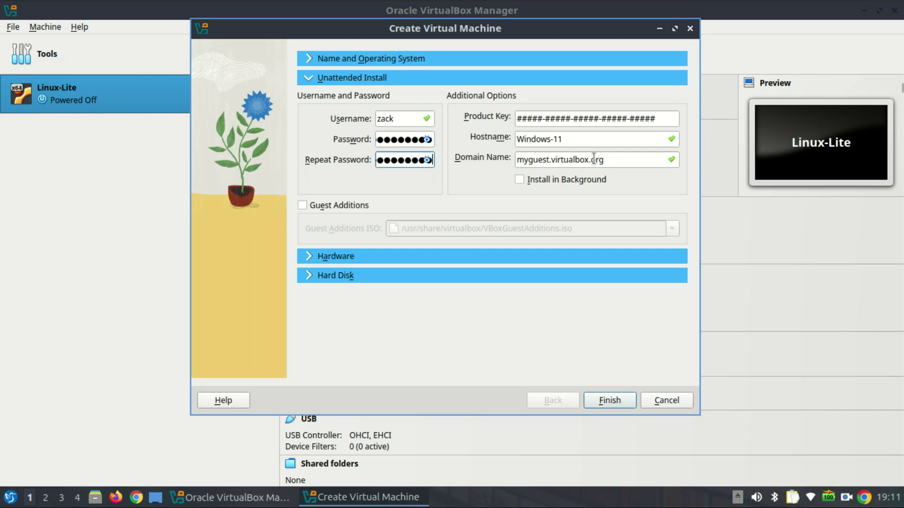
Change the unattended install's domain name to zacstech.com
left_click(608, 159)
left_click_drag(609, 159, 502, 160)
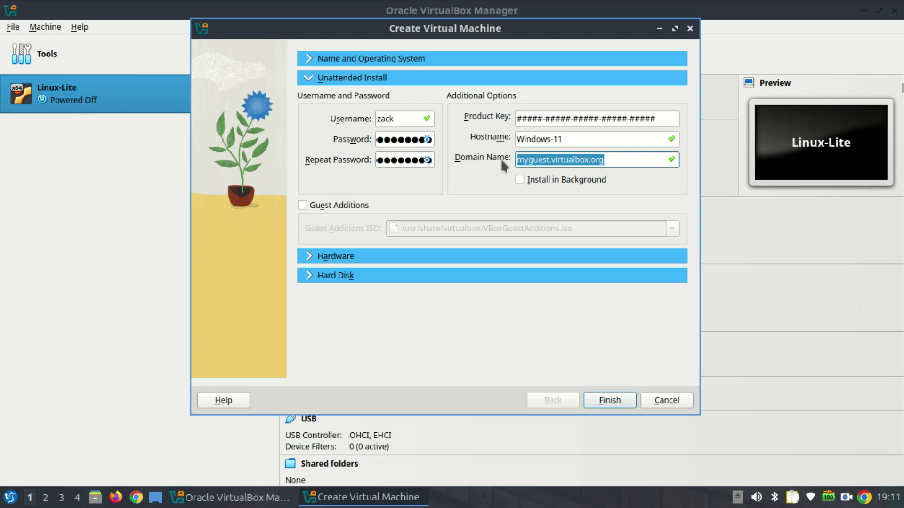
type("zacstech.com")
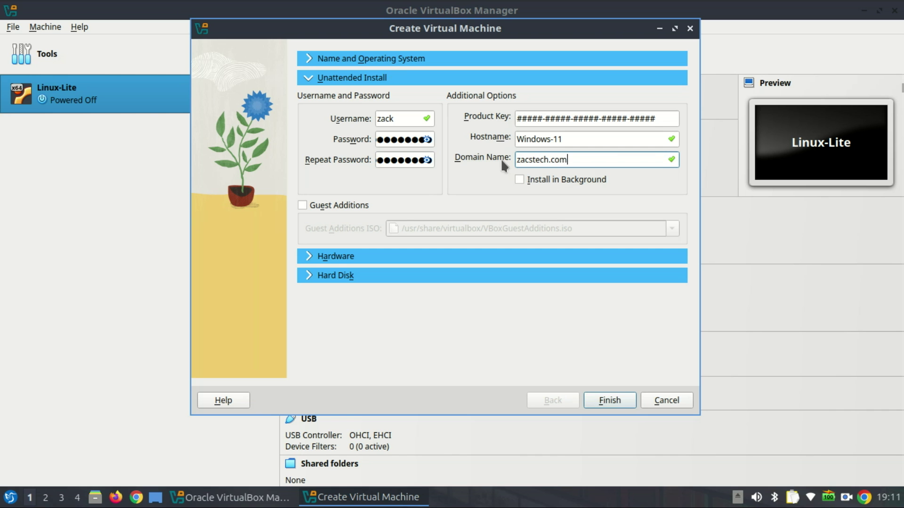
Review the hardware and hard disk settings, create the virtual machine with the defaults, and dismiss its keyboard capture notification
left_click(310, 260)
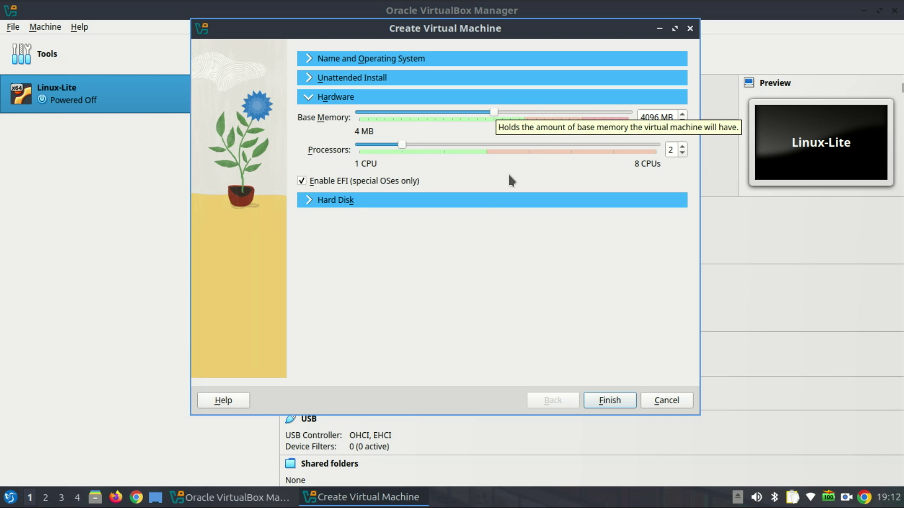
left_click(313, 202)
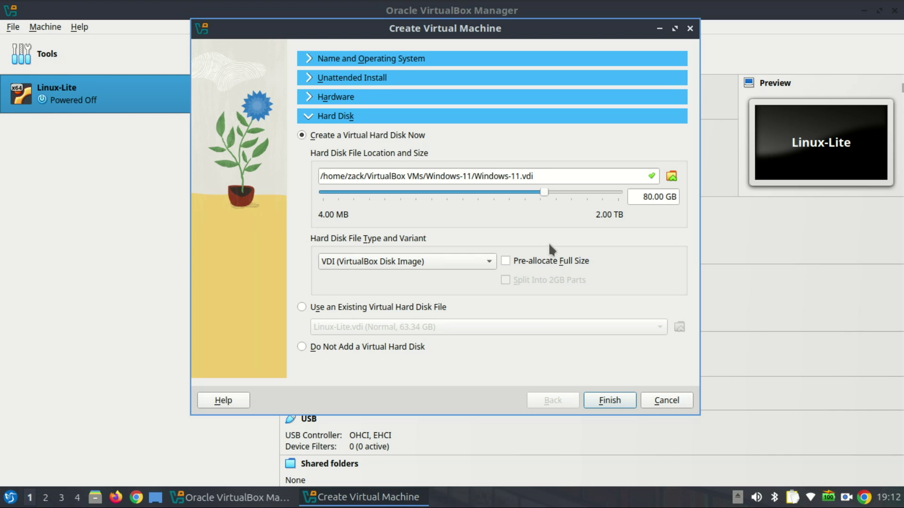
left_click(610, 401)
key("Return")
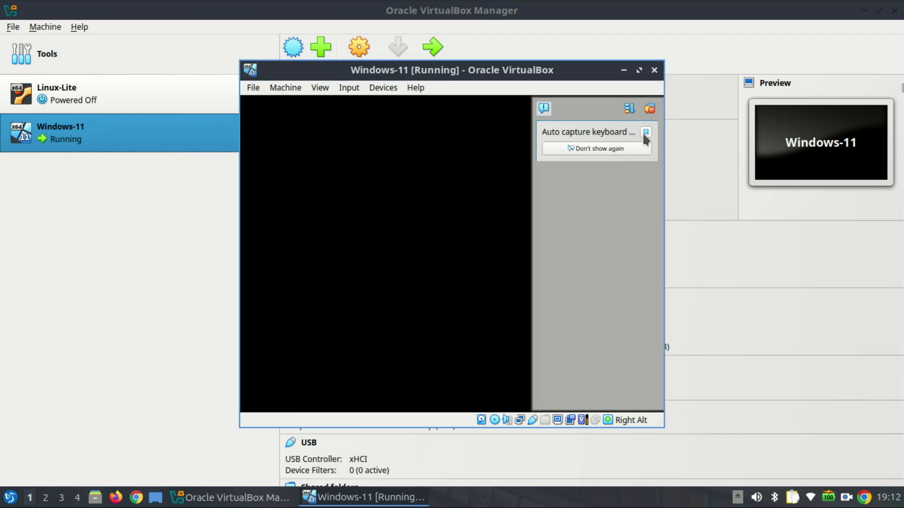
left_click(645, 131)
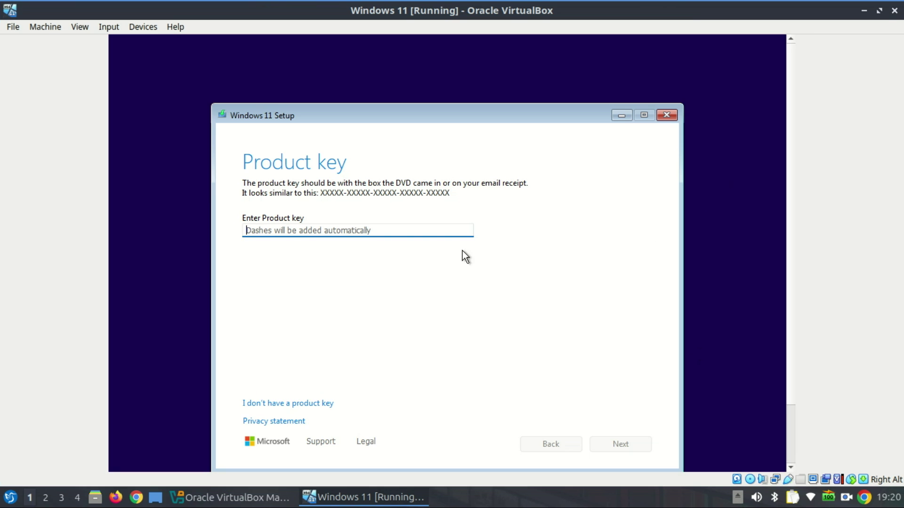
Continue the Windows 11 Setup without a product key
left_click(291, 405)
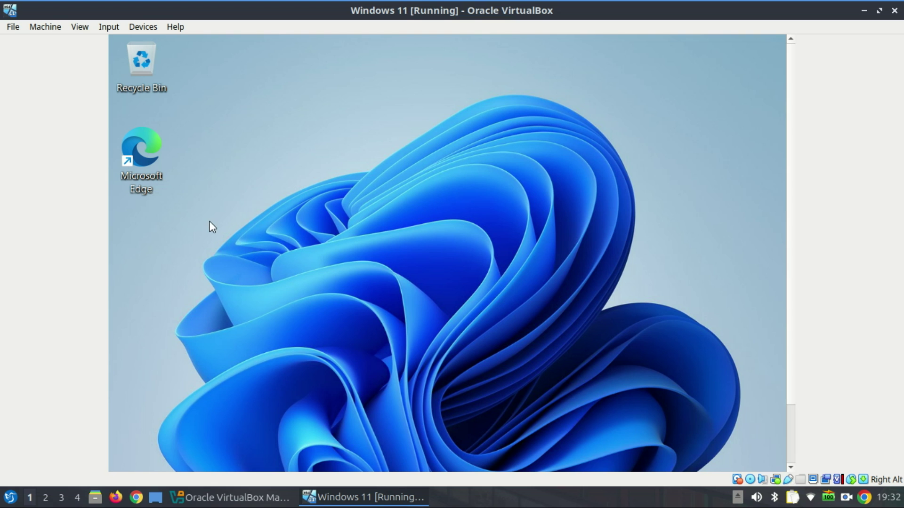
Try displaying the Windows 11 virtual machine in full-screen mode, and return it to the windowed view
left_click(80, 28)
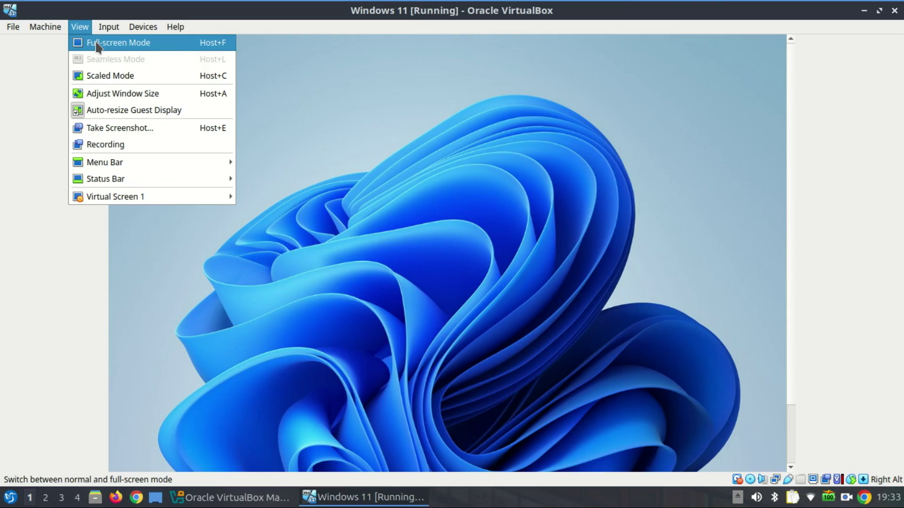
left_click(97, 43)
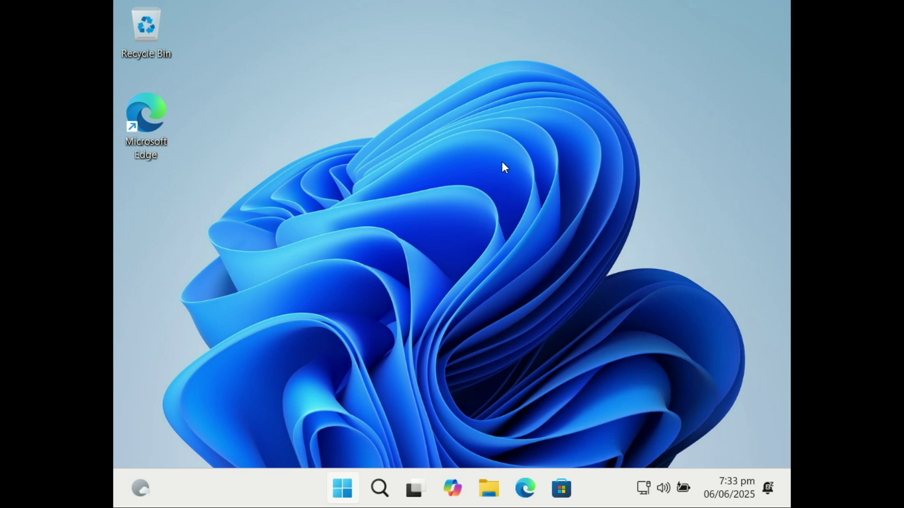
key("alt+f")
Insert the Guest Additions CD image into the virtual machine and open the VirtualBox Guest Additions CD drive in the guest's File Explorer
left_click(143, 27)
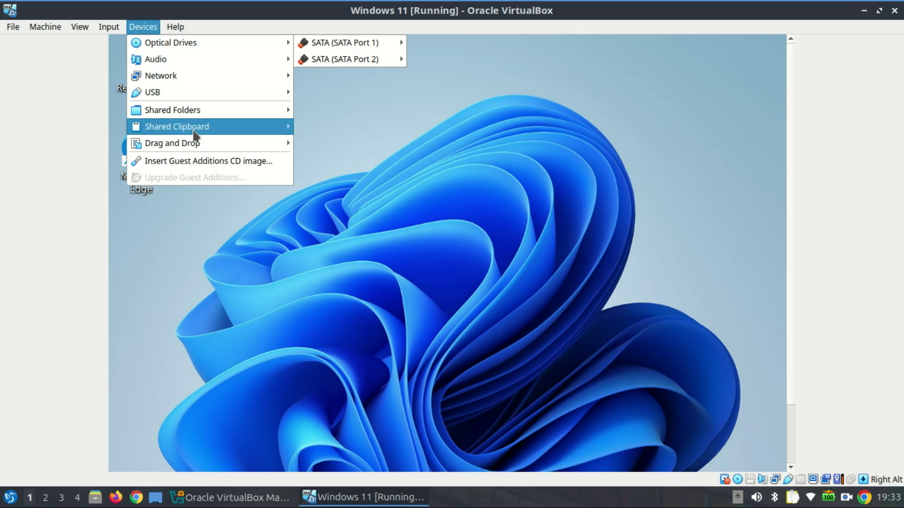
left_click(204, 162)
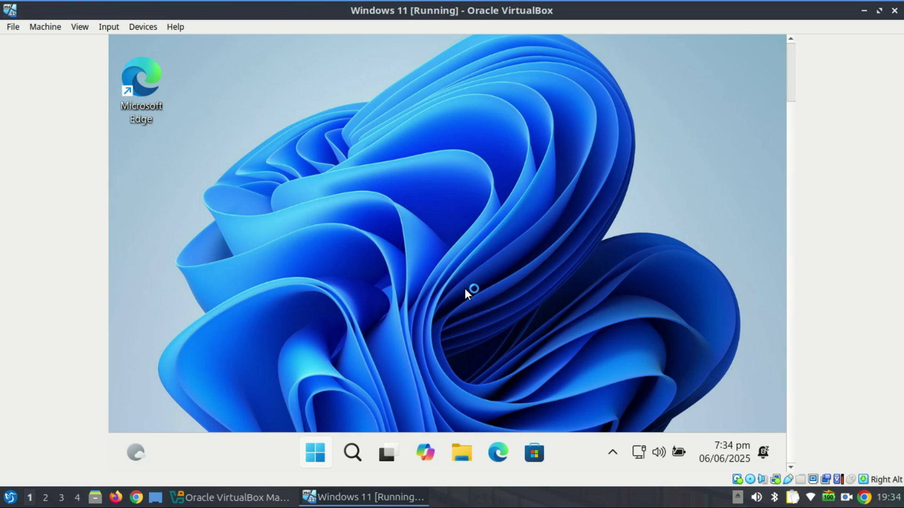
left_click(461, 453)
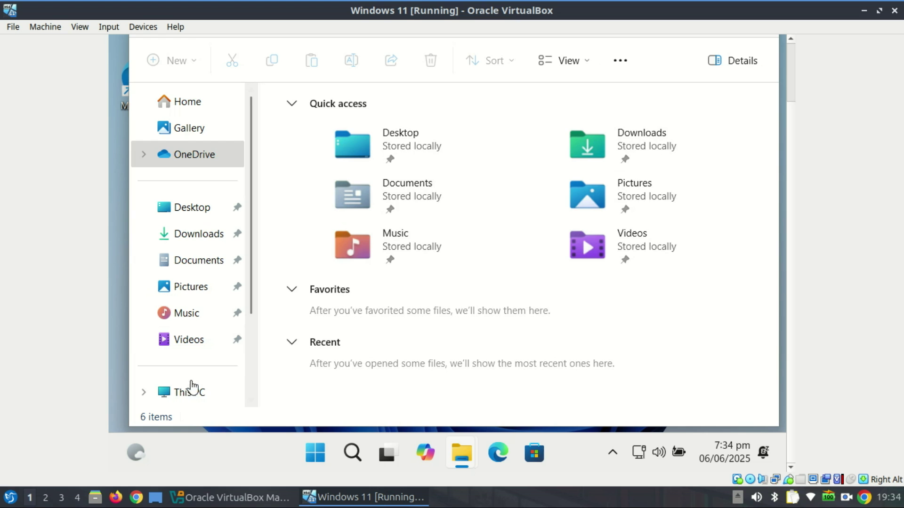
left_click(192, 394)
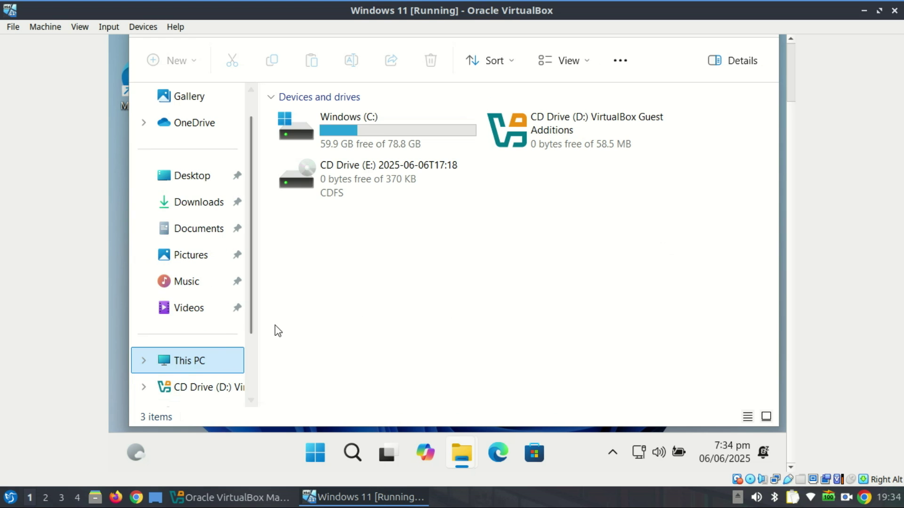
right_click(562, 132)
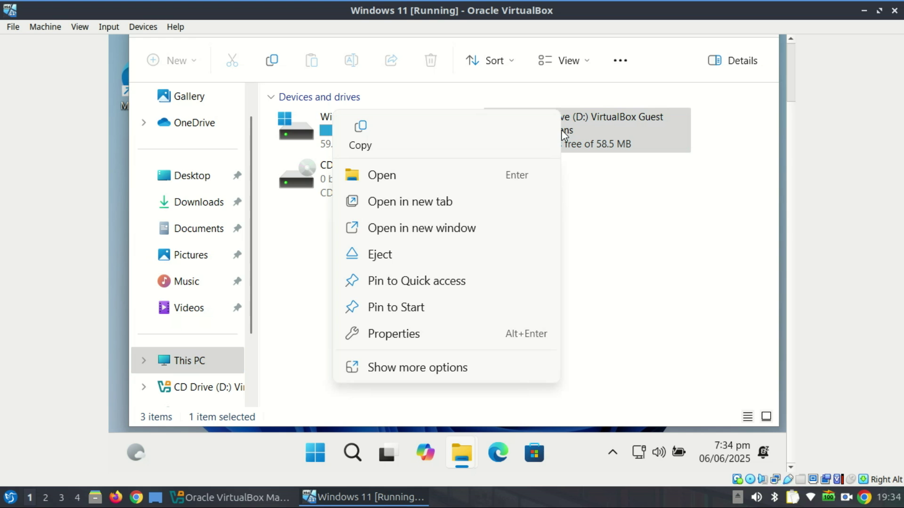
left_click(597, 130)
double_click(597, 130)
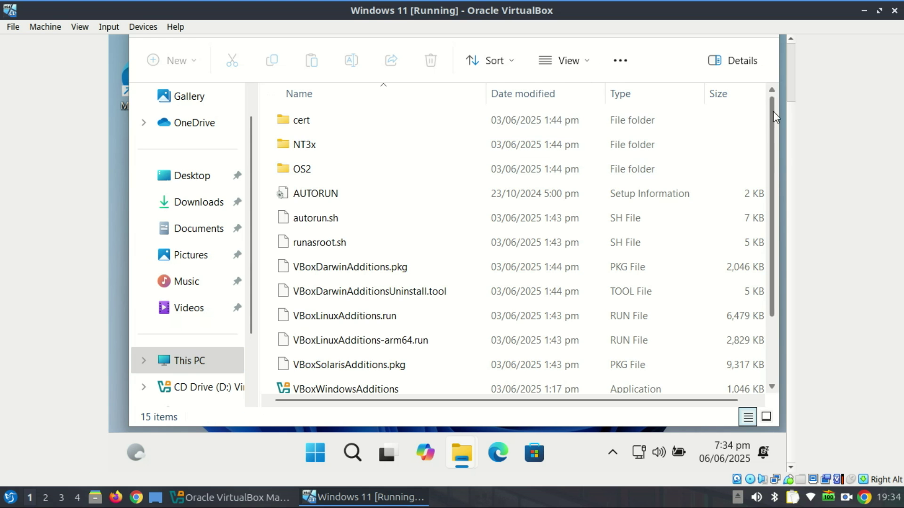
Install the Guest Additions using VBoxWindowsAdditions-amd64 with the default components, close the leftover Home window, and reboot the guest immediately
scroll(773, 114, "down", 2)
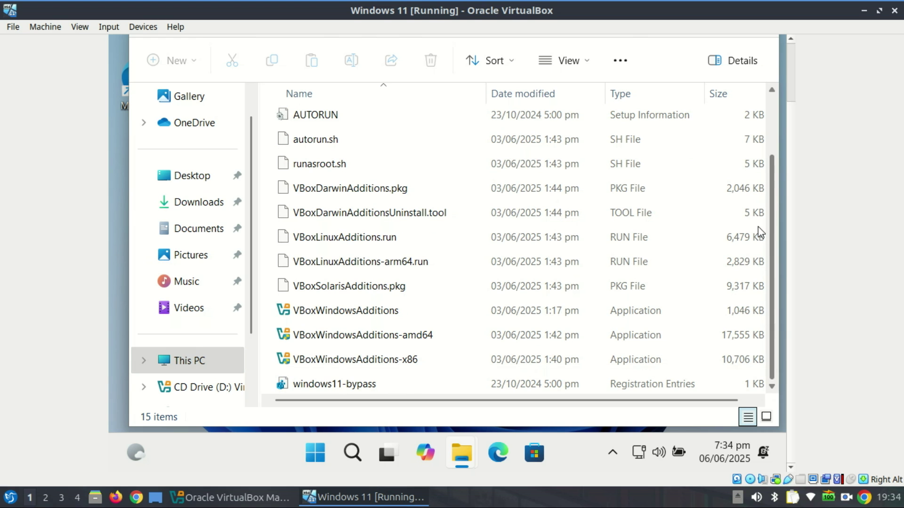
double_click(379, 335)
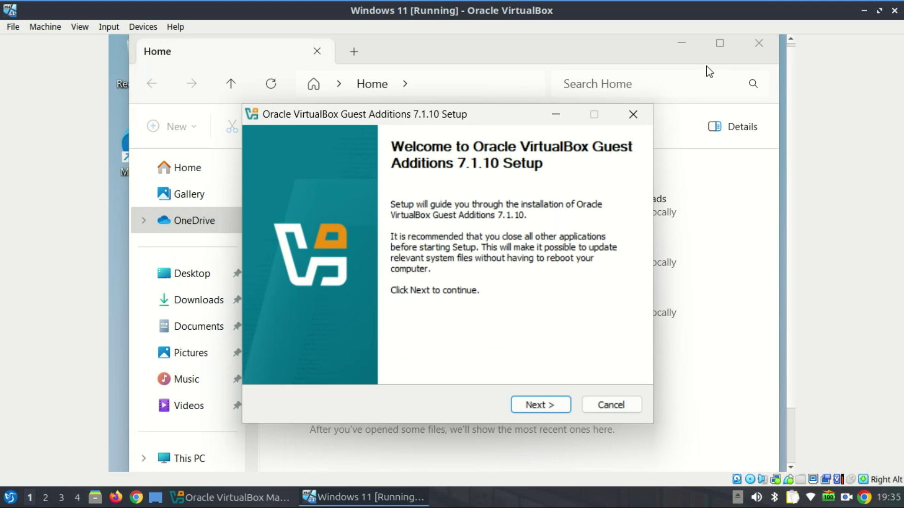
left_click(764, 47)
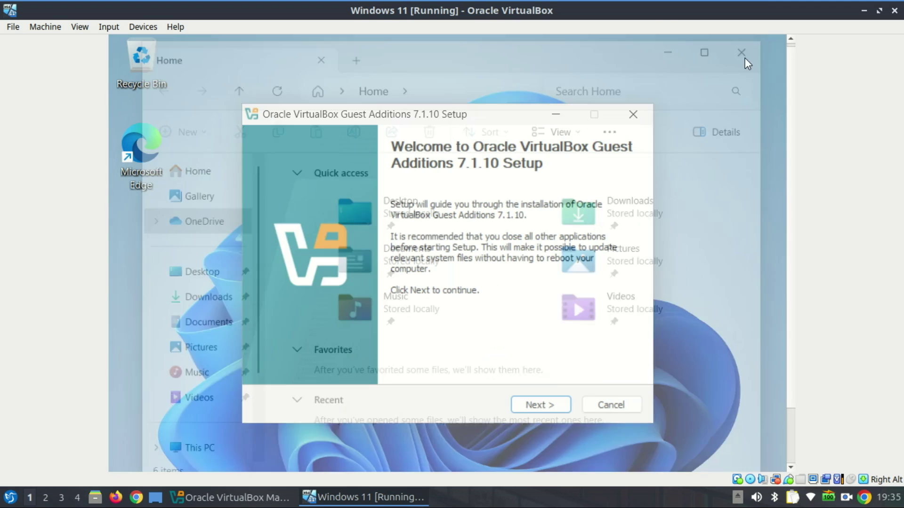
left_click(544, 407)
left_click(546, 408)
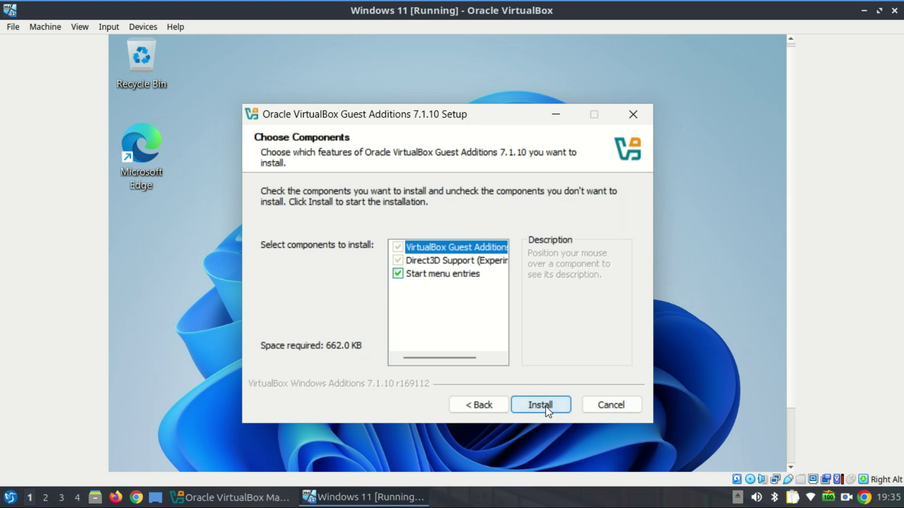
left_click(546, 408)
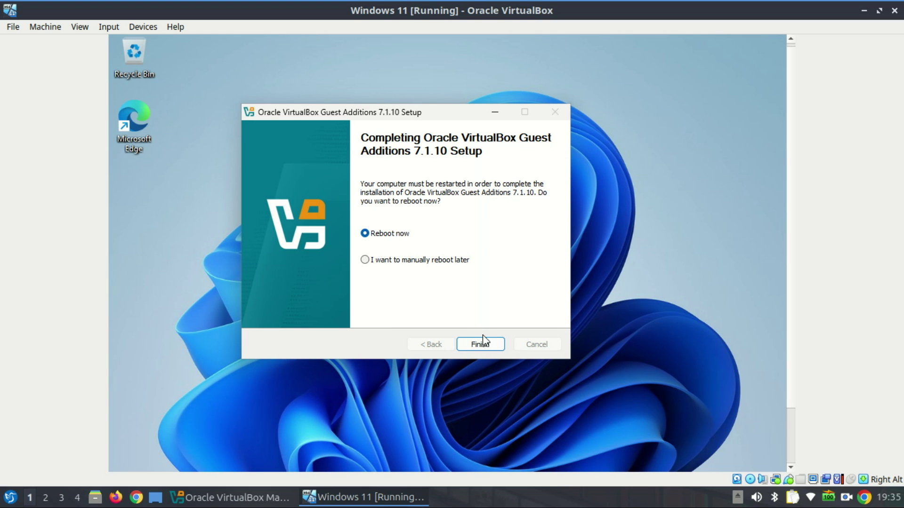
left_click(484, 347)
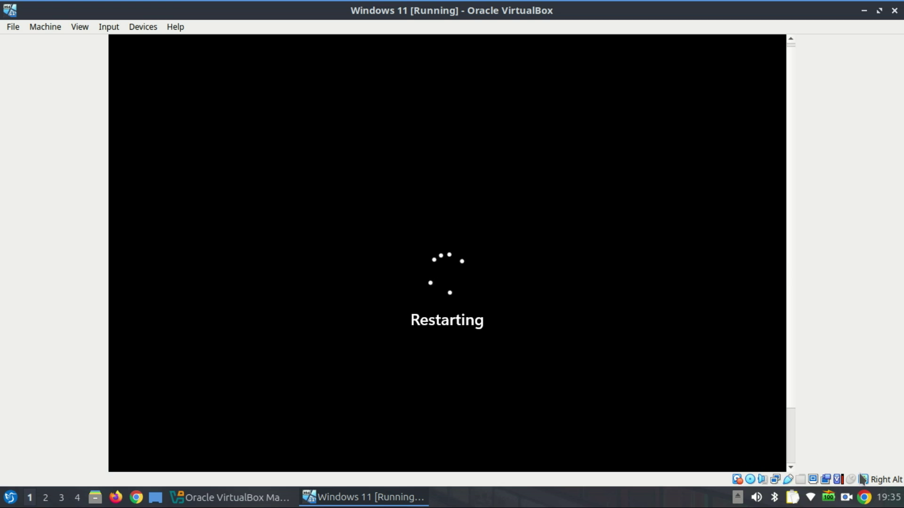
right_click(846, 498)
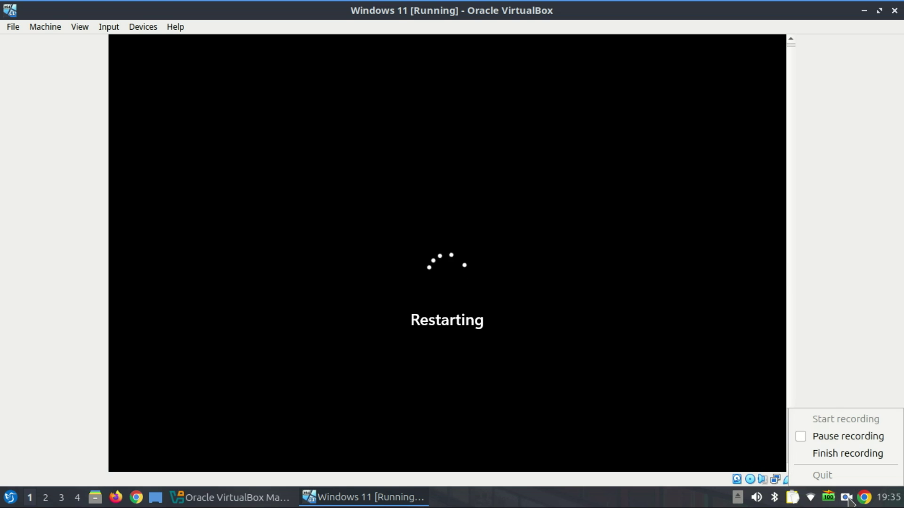
left_click(851, 453)
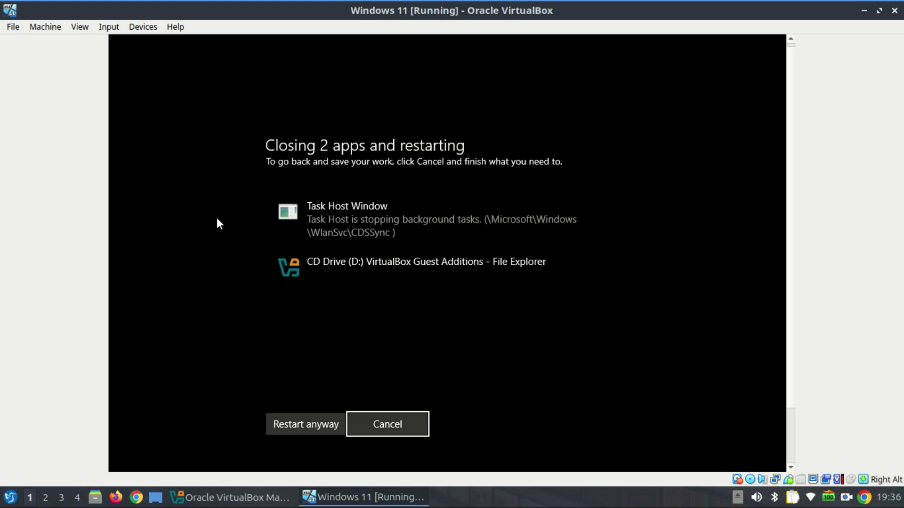
Close the restarting Windows 11 virtual machine by powering it off
left_click(50, 27)
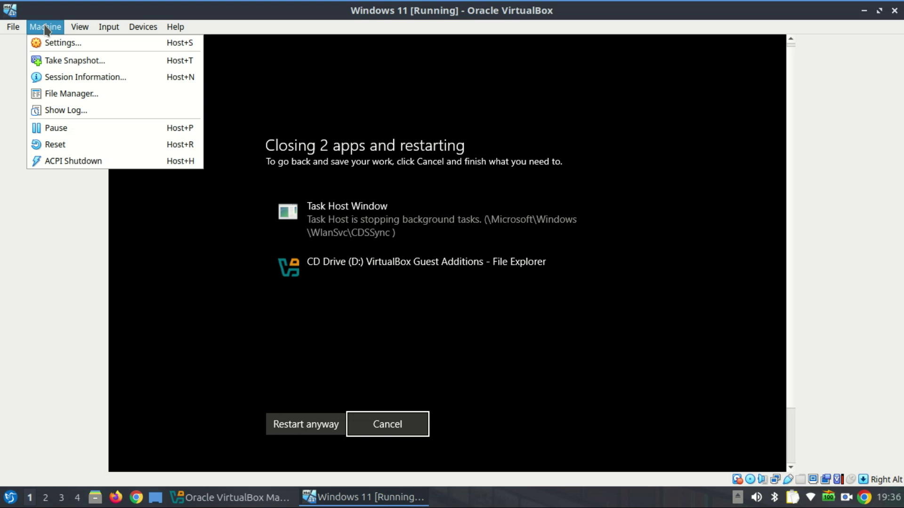
mouse_move(14, 27)
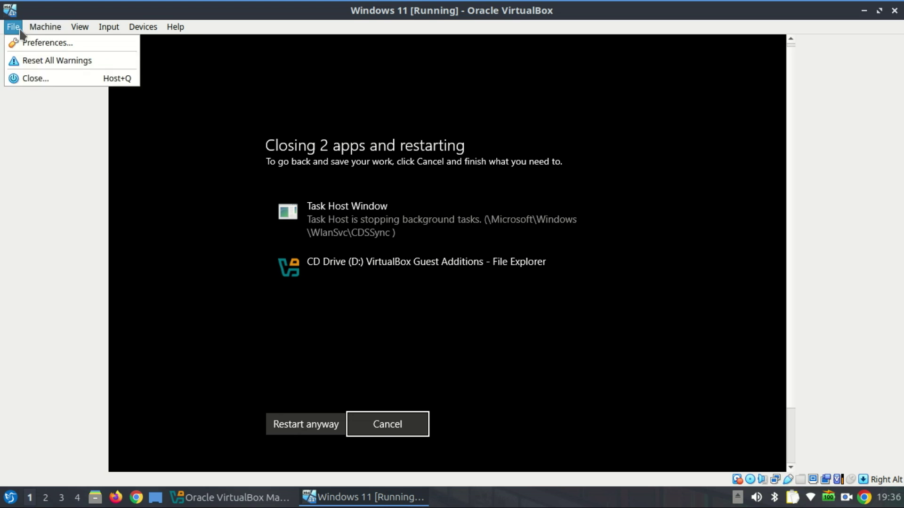
left_click(29, 78)
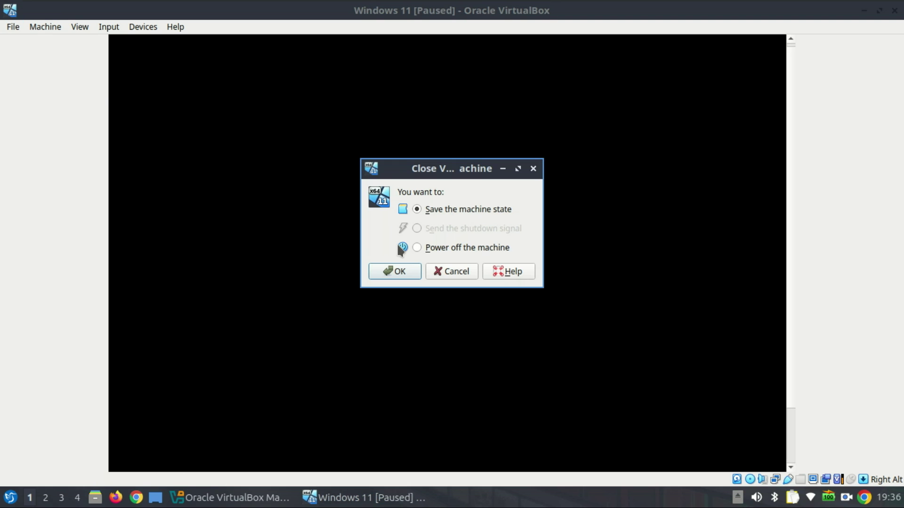
left_click(417, 248)
left_click(406, 275)
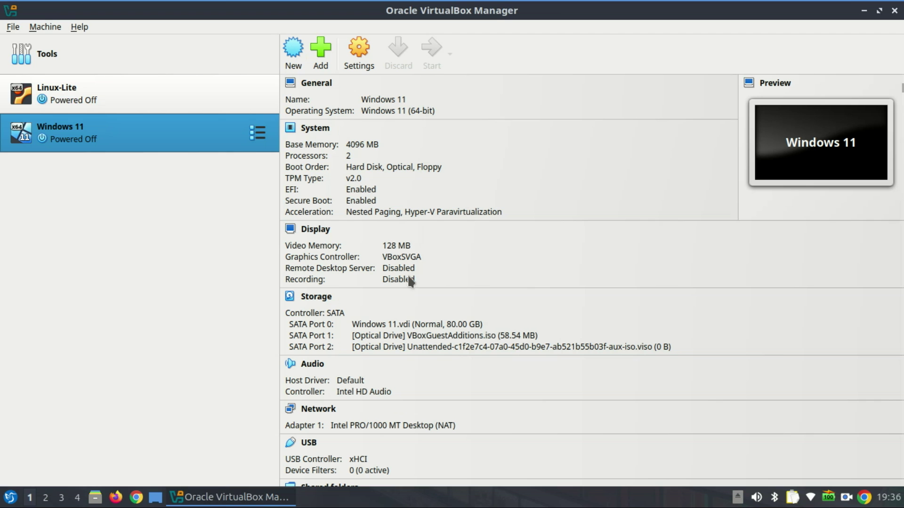
In the Windows 11 machine's storage settings, remove VBoxGuestAdditions.iso from the optical drive on SATA Port 1 and save the settings
left_click(43, 27)
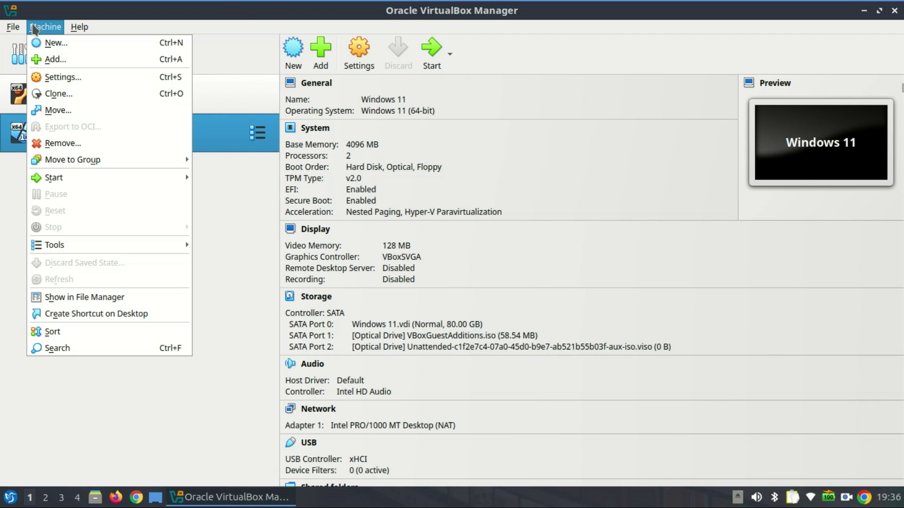
left_click(356, 66)
left_click(356, 65)
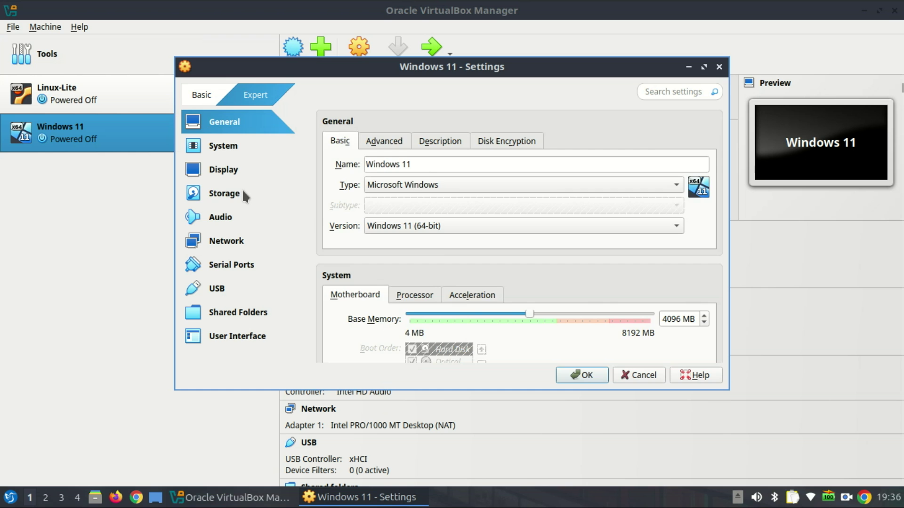
left_click(244, 192)
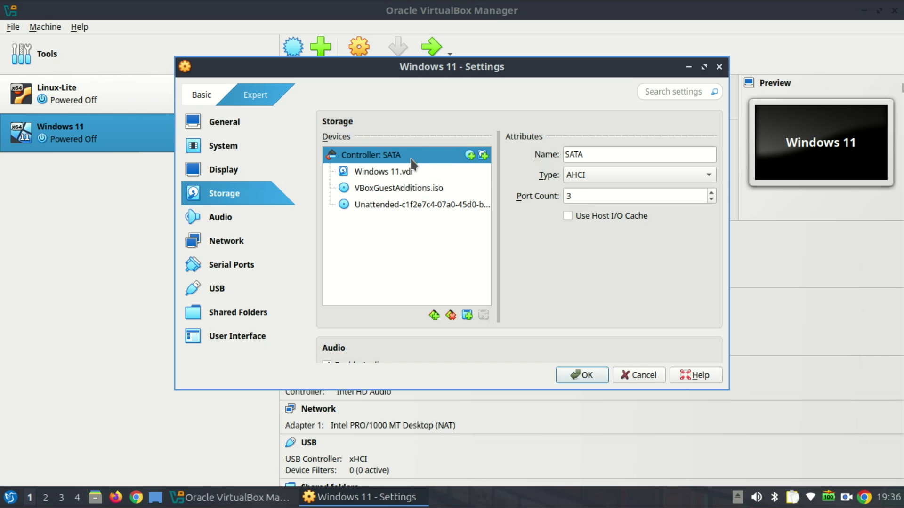
left_click(406, 171)
left_click(408, 190)
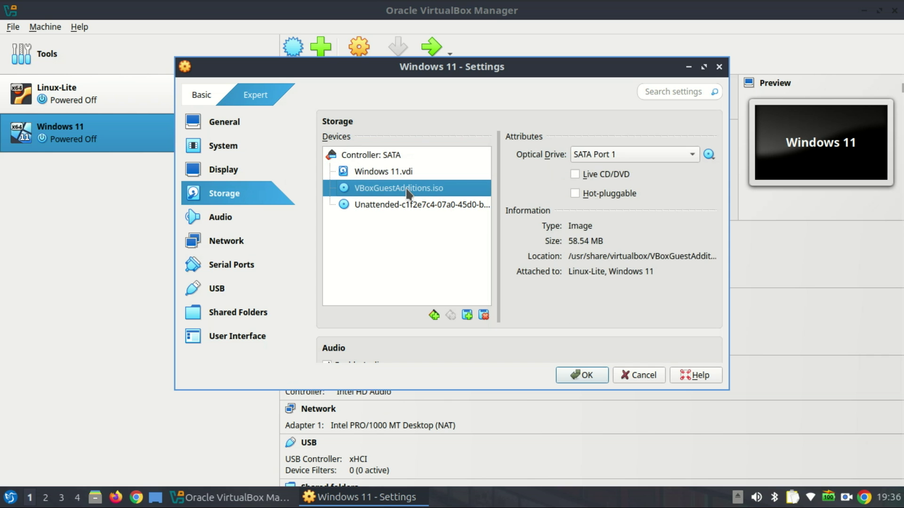
left_click(710, 156)
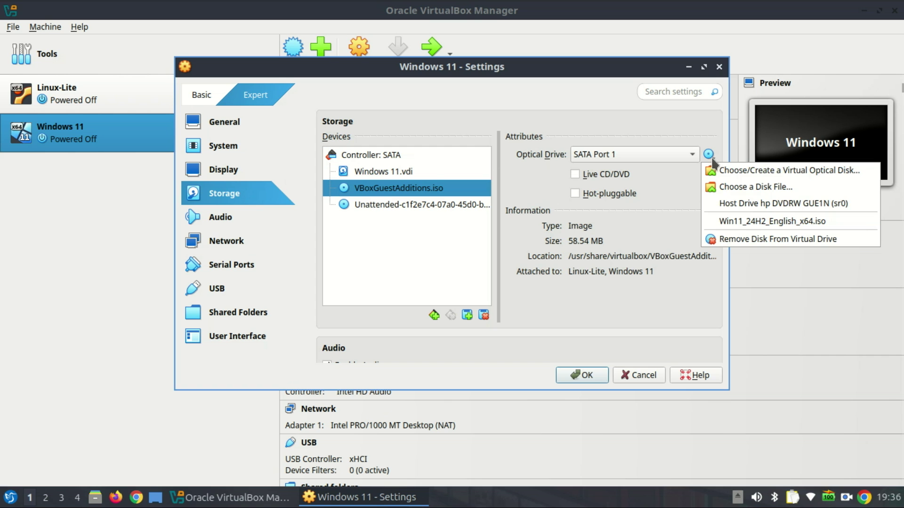
left_click(764, 239)
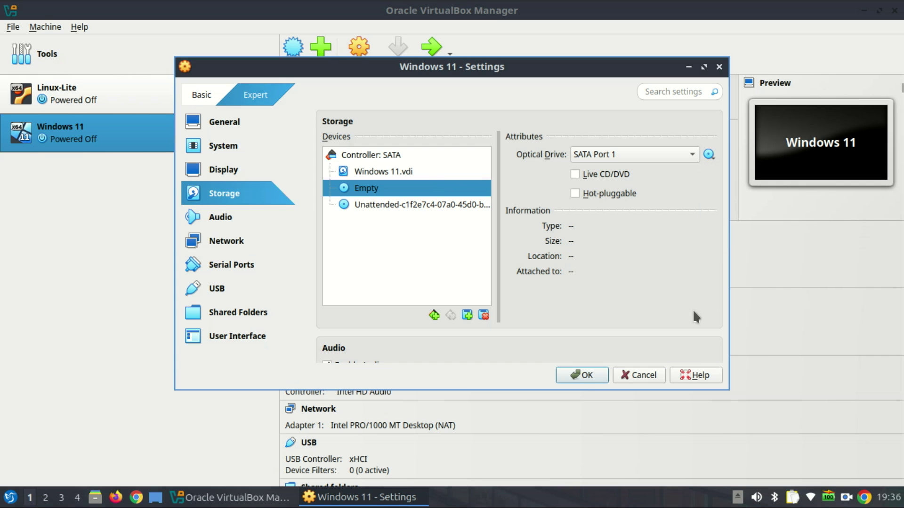
left_click(588, 377)
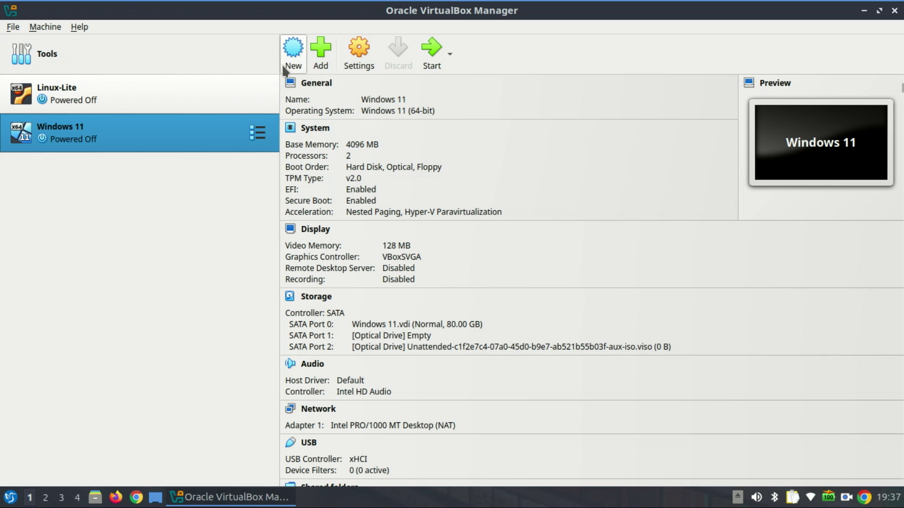
Start the Windows 11 virtual machine with a Normal Start
left_click(450, 55)
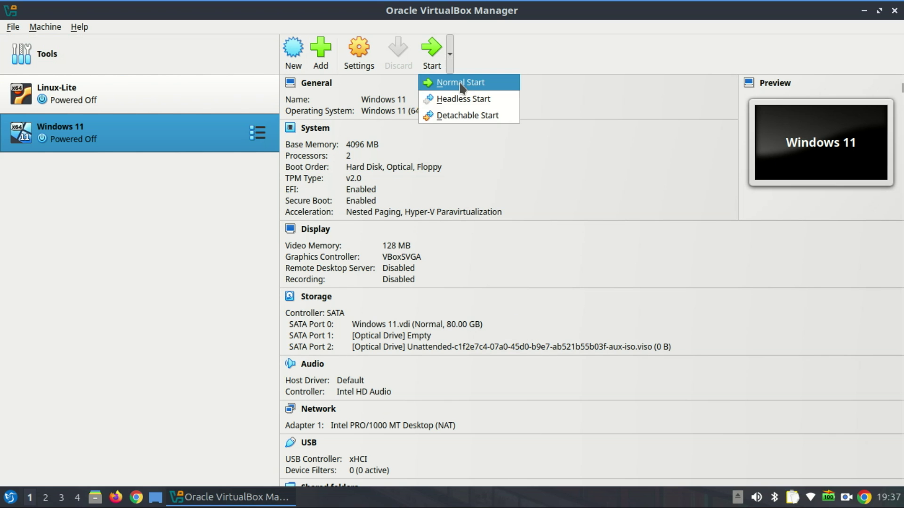
left_click(461, 84)
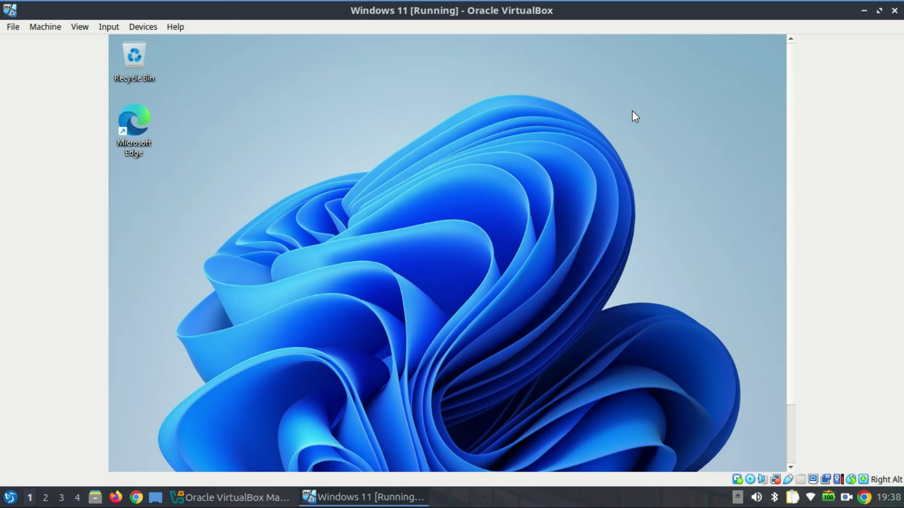
Switch the running virtual machine to full-screen mode and open the guest's Start menu
left_click(79, 27)
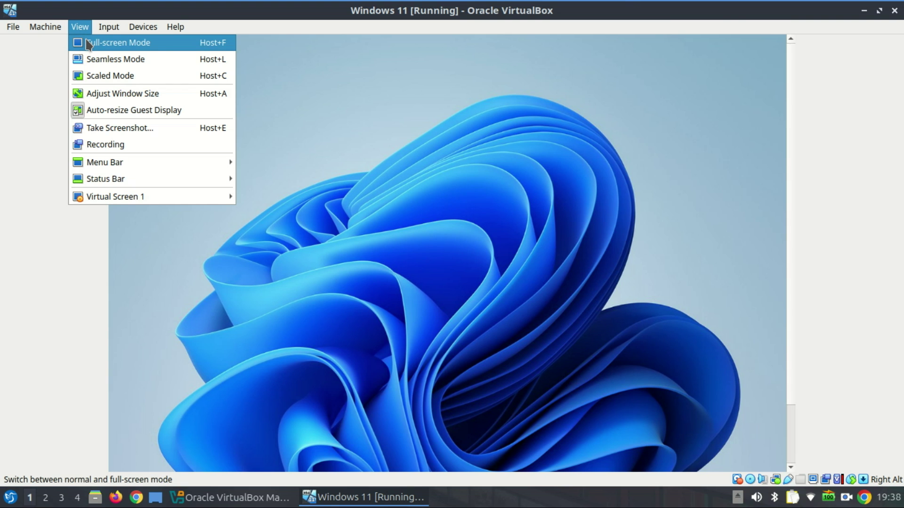
left_click(87, 42)
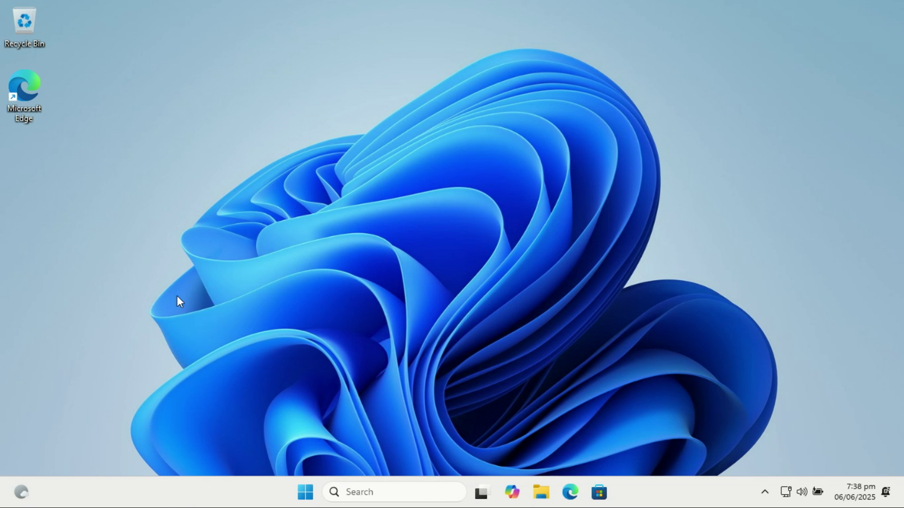
left_click(306, 498)
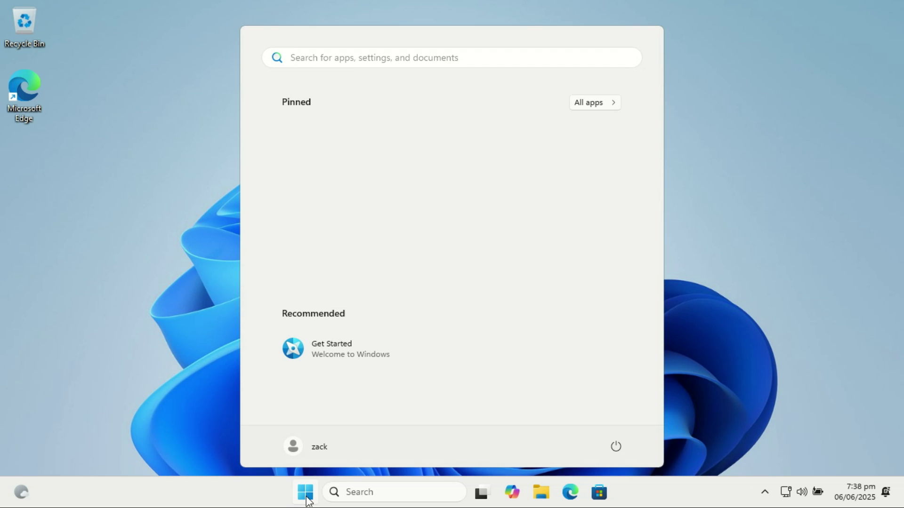